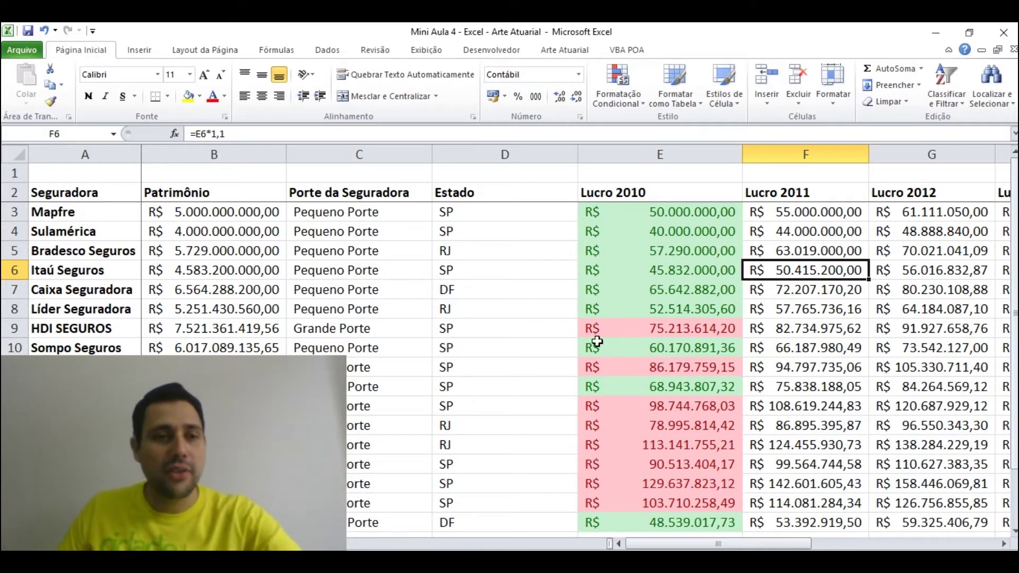
Step: Create a pivot table on a new worksheet from the insurer data range A2:E19, Seguradora through Lucro 2010
left_click(38, 193)
left_click_drag(160, 193, 620, 259)
left_click_drag(62, 190, 631, 465)
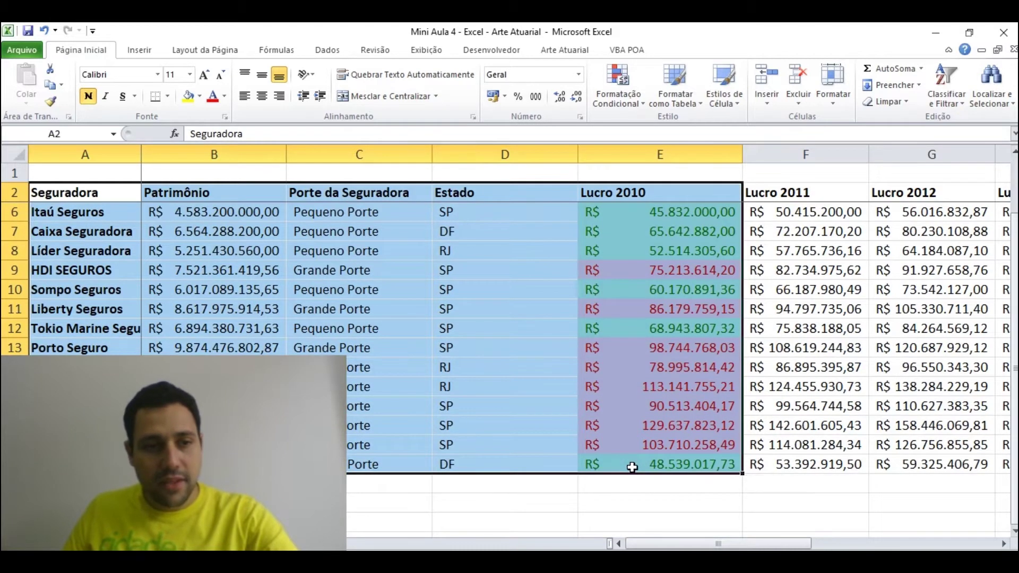
scroll(413, 402, "up", 1)
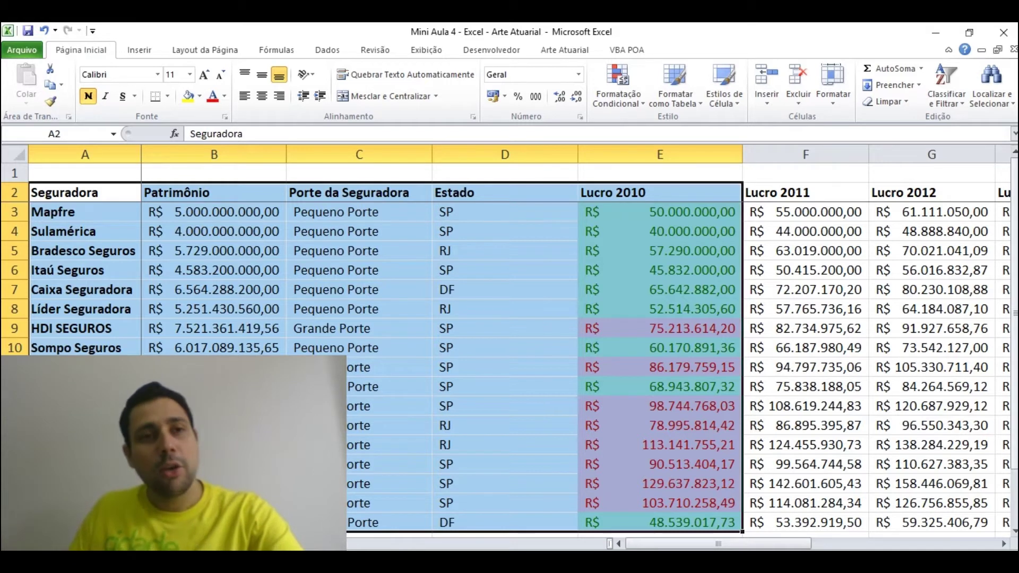
left_click(147, 52)
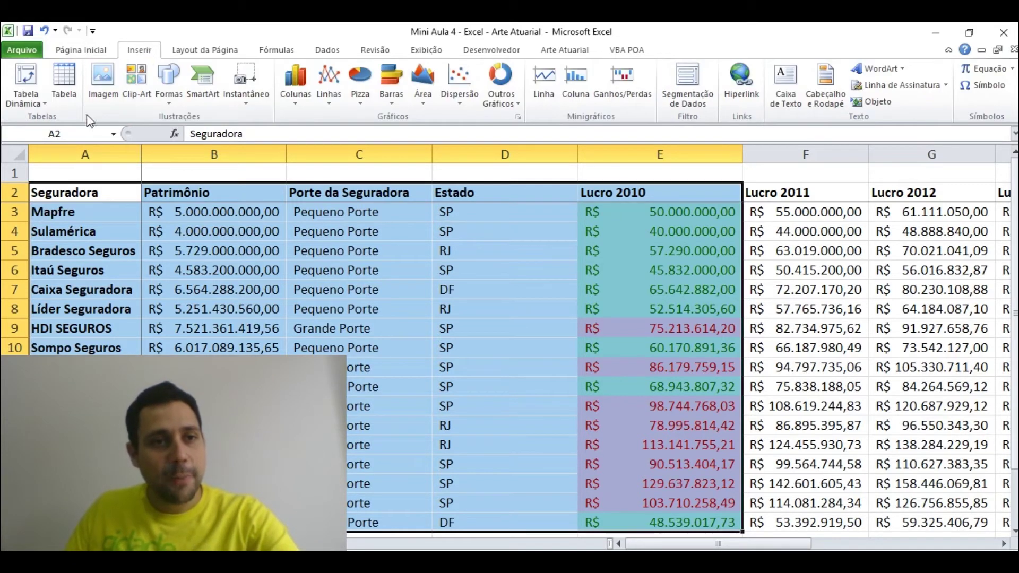
left_click(25, 85)
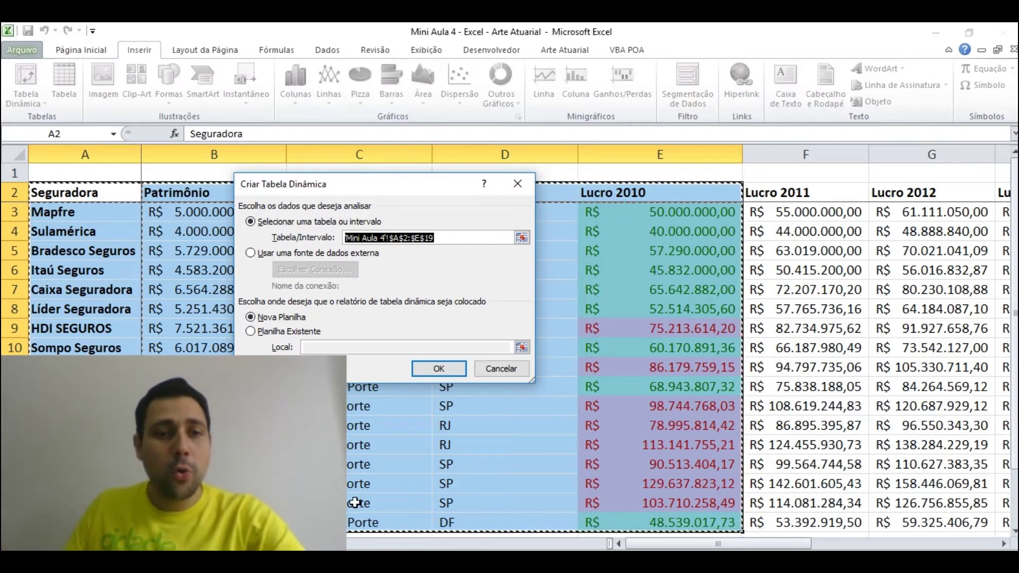
left_click(287, 332)
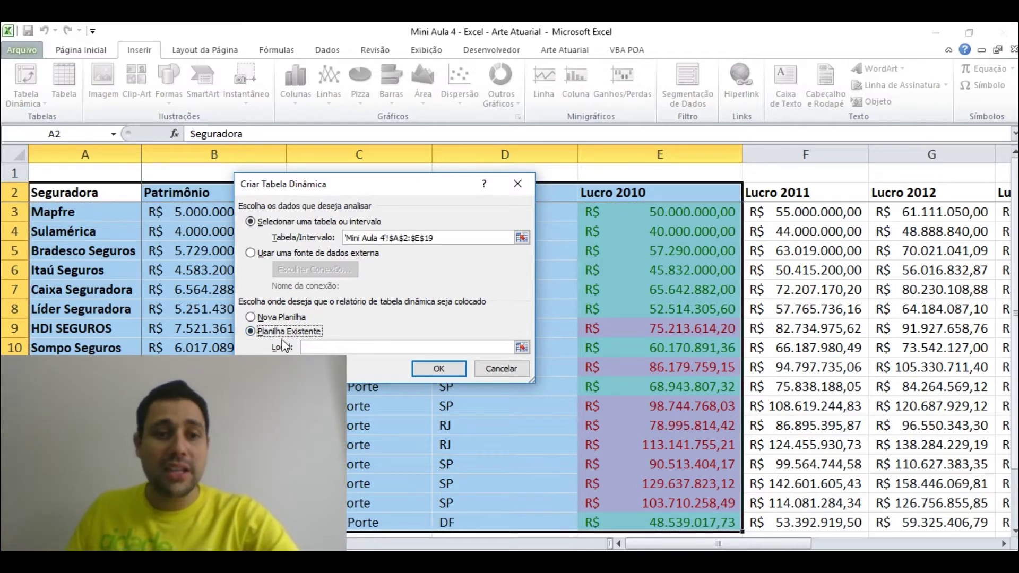
left_click(267, 319)
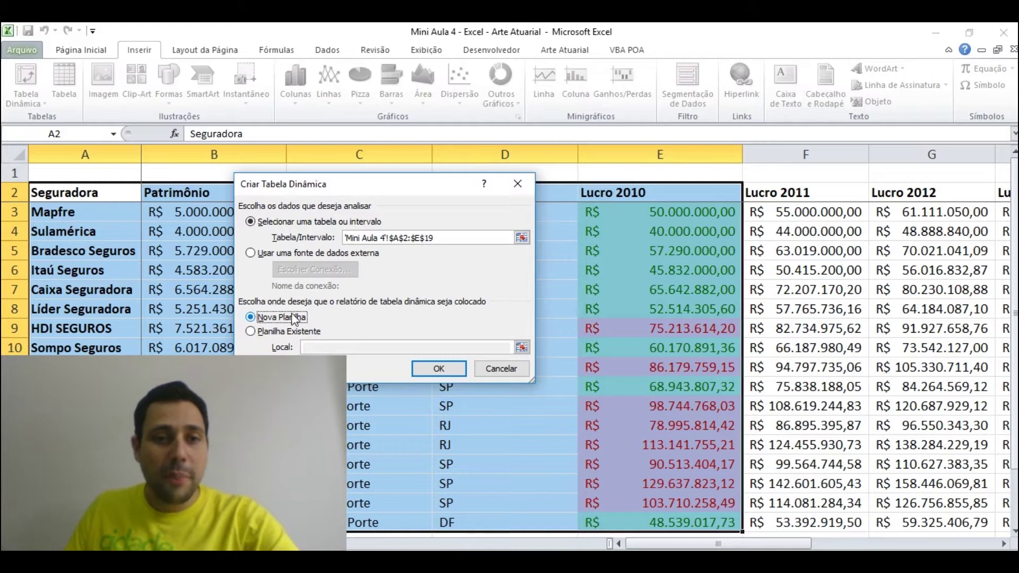
left_click(436, 371)
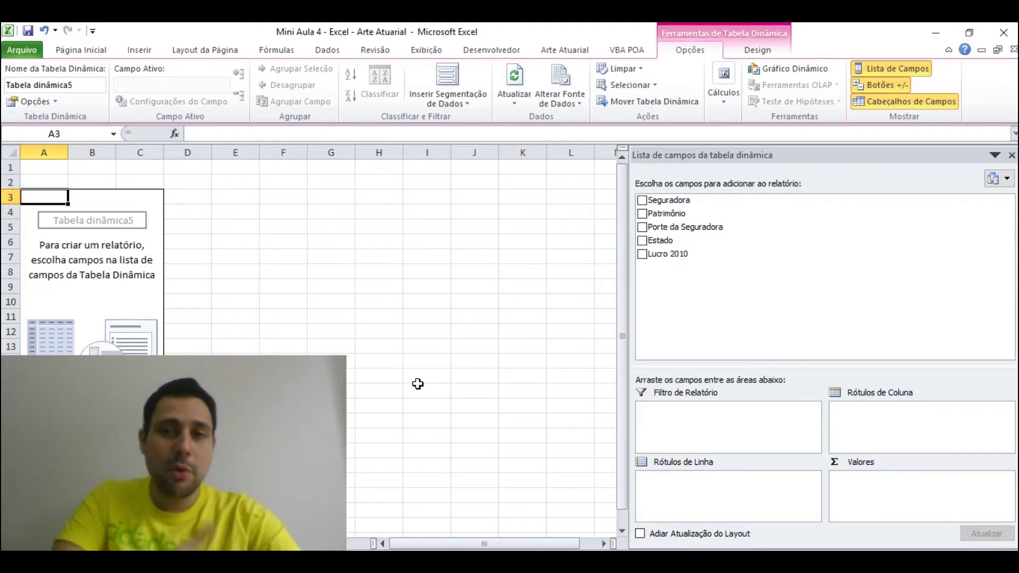
Step: Lay out the pivot table with Porte da Seguradora as rows, Estado as columns and the count of Seguradora as values
left_click_drag(685, 228, 706, 479)
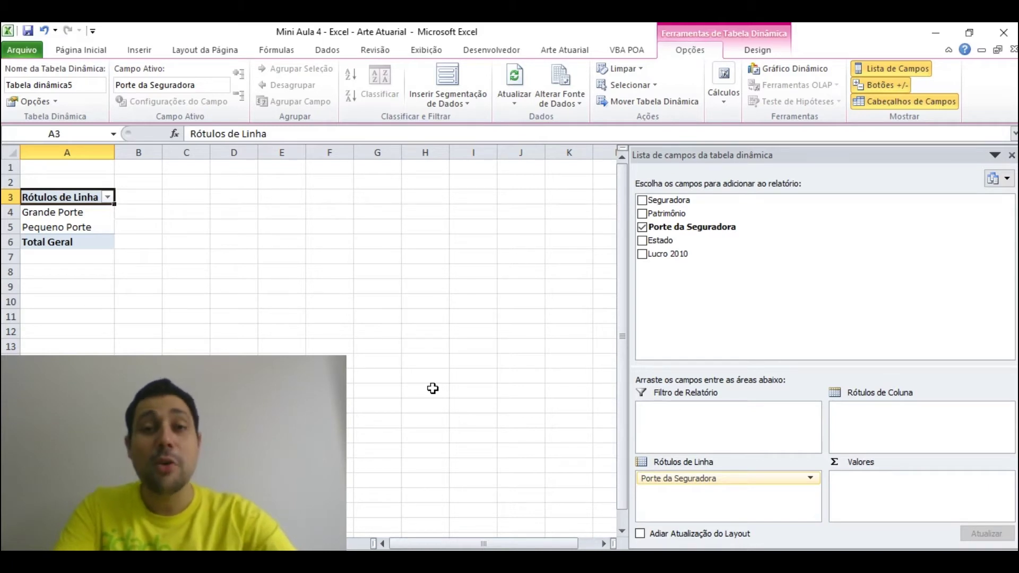
left_click_drag(658, 240, 931, 416)
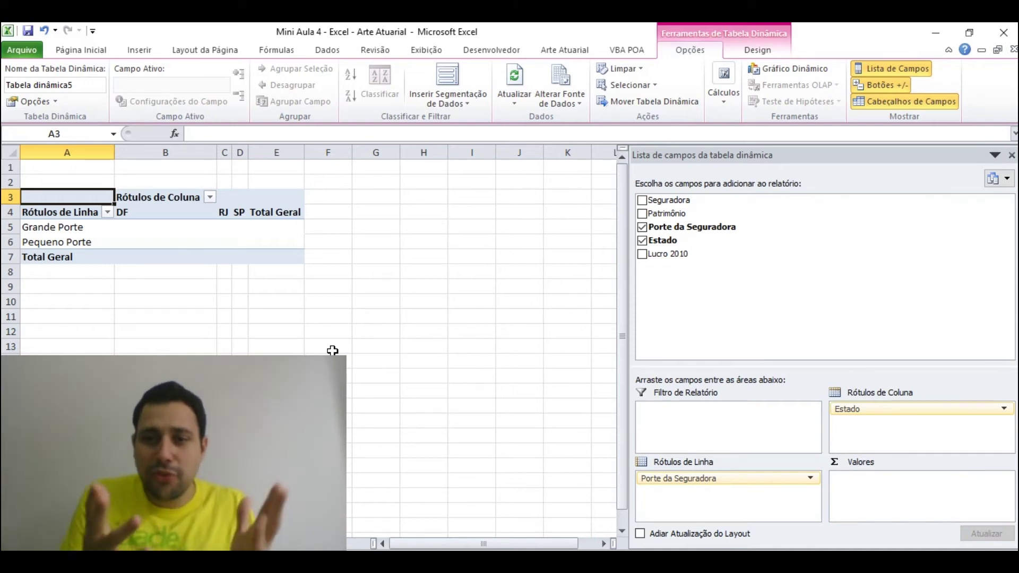
left_click_drag(675, 202, 897, 483)
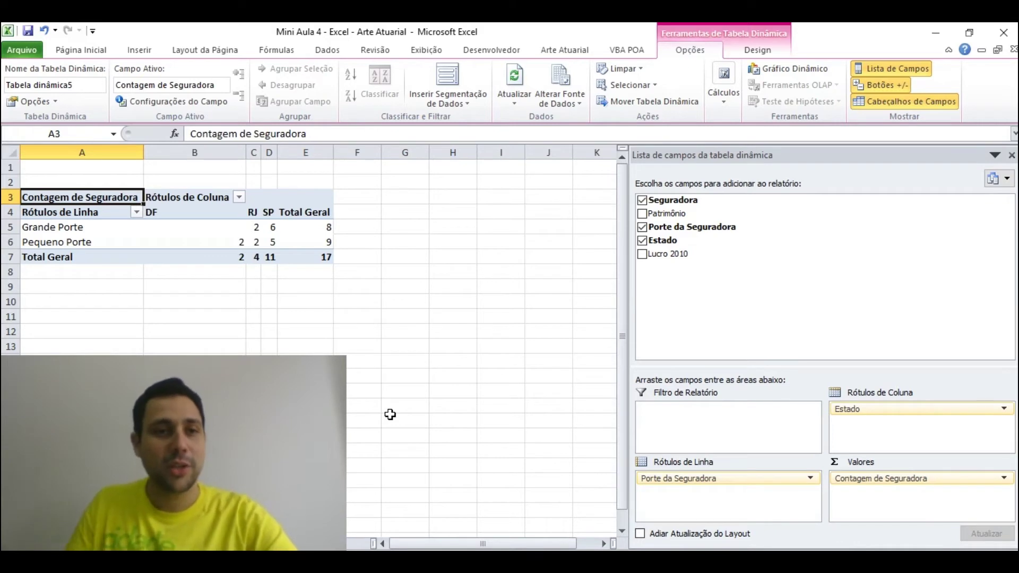
Step: Examine the insurer counts by size and state, including the row and column grand totals
left_click(197, 227)
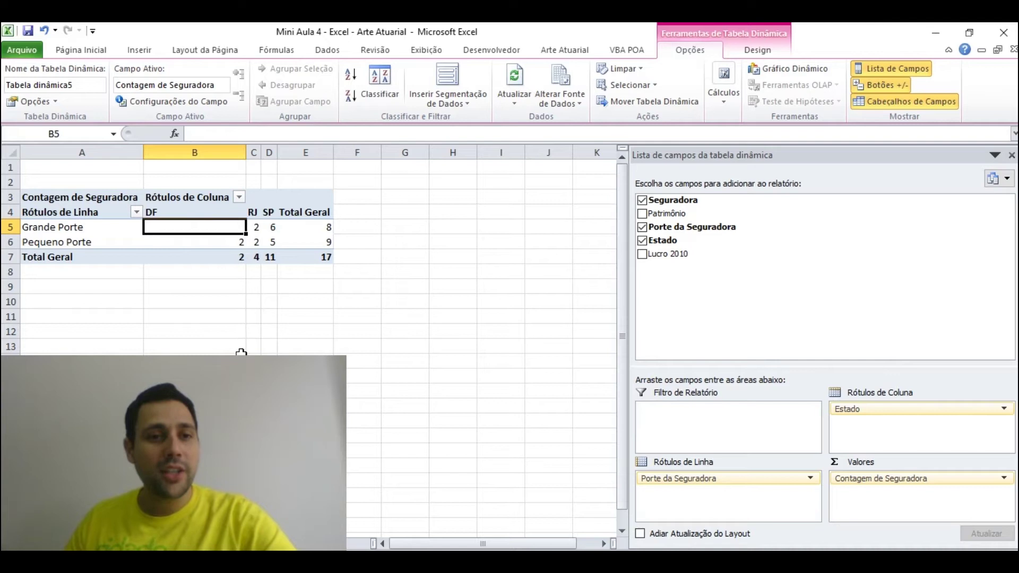
left_click(192, 242)
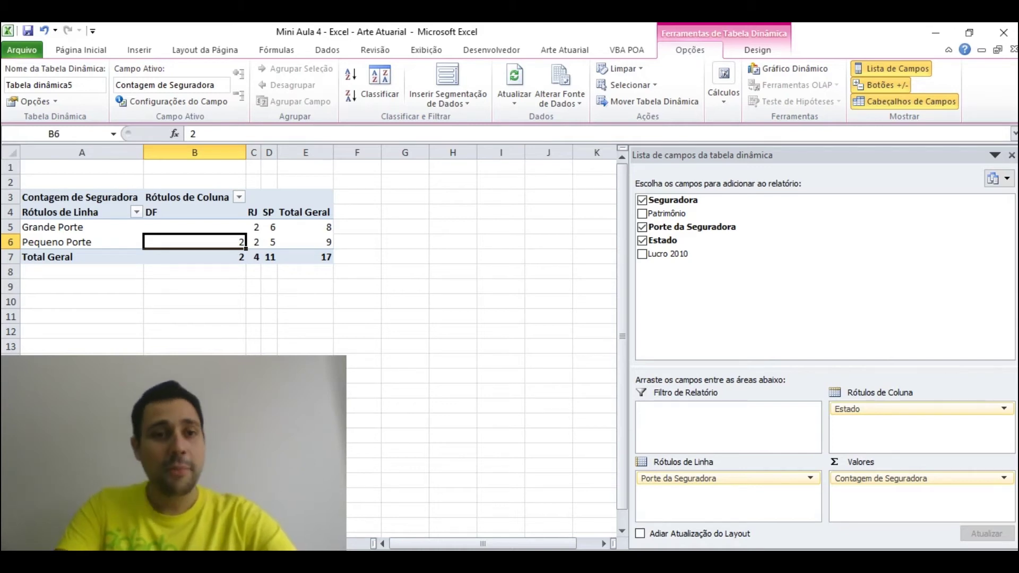
left_click(271, 227)
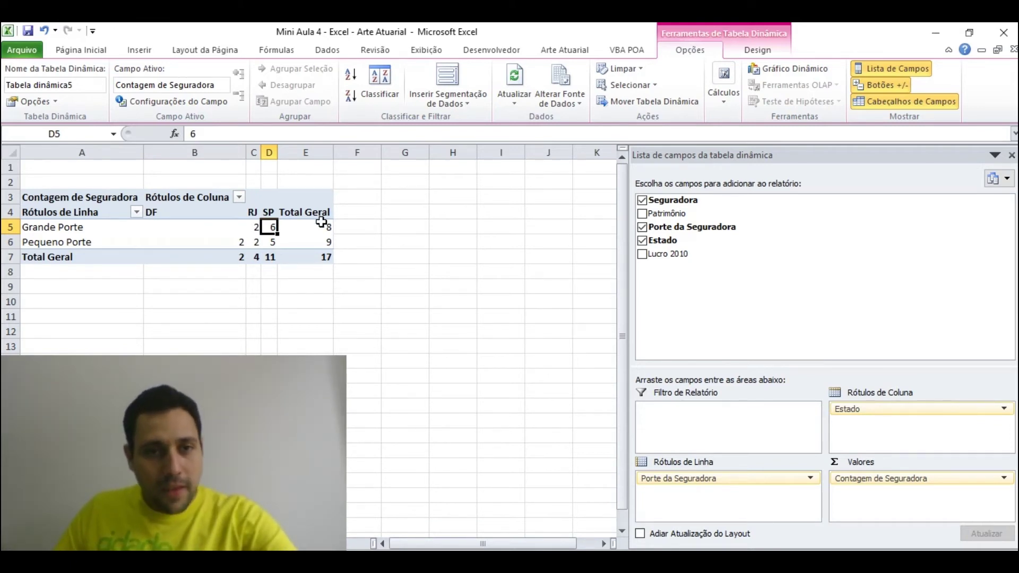
key("Right")
key("Down")
key("Down")
key("shift+Up")
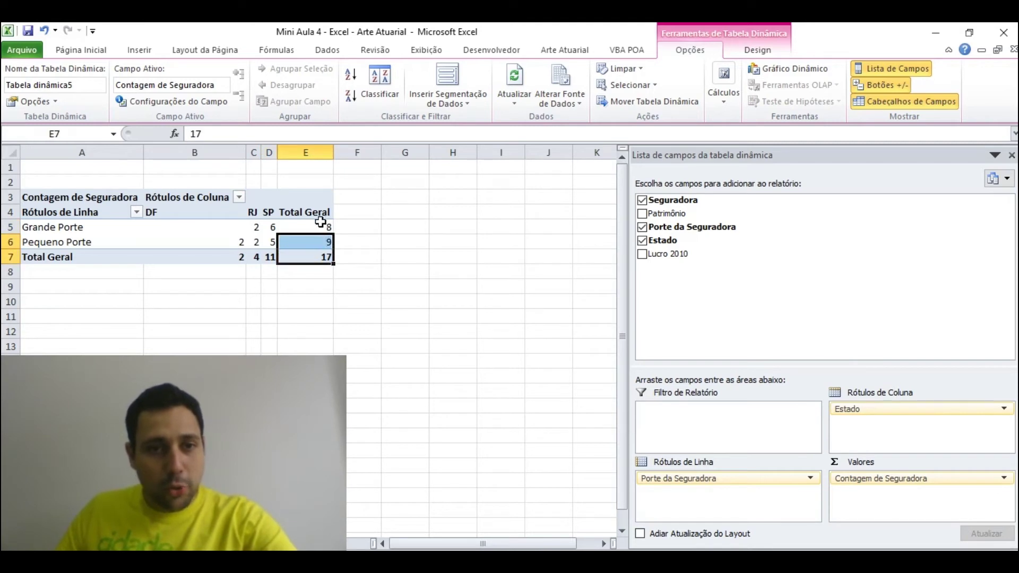
left_click(321, 222)
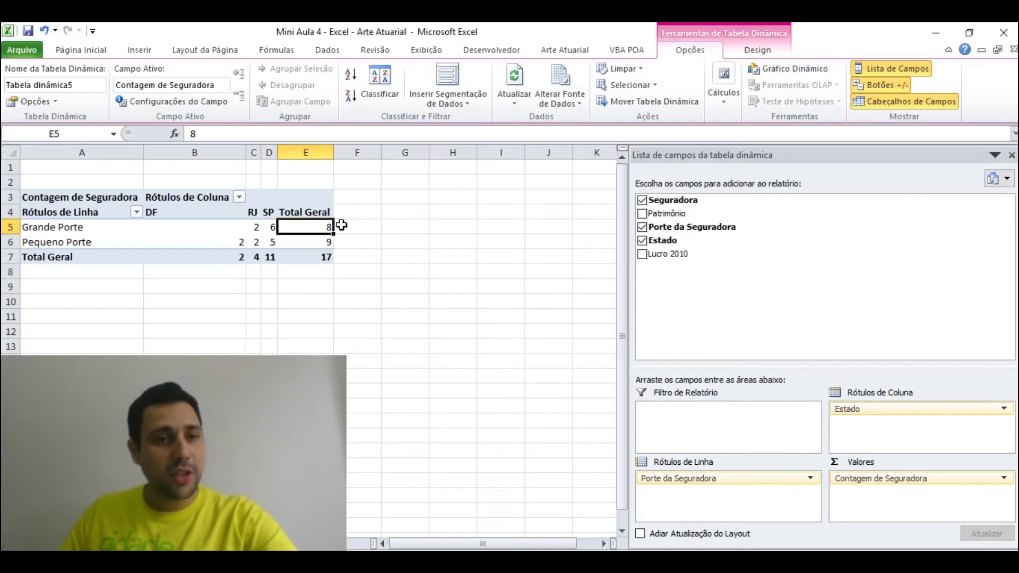
left_click(320, 242)
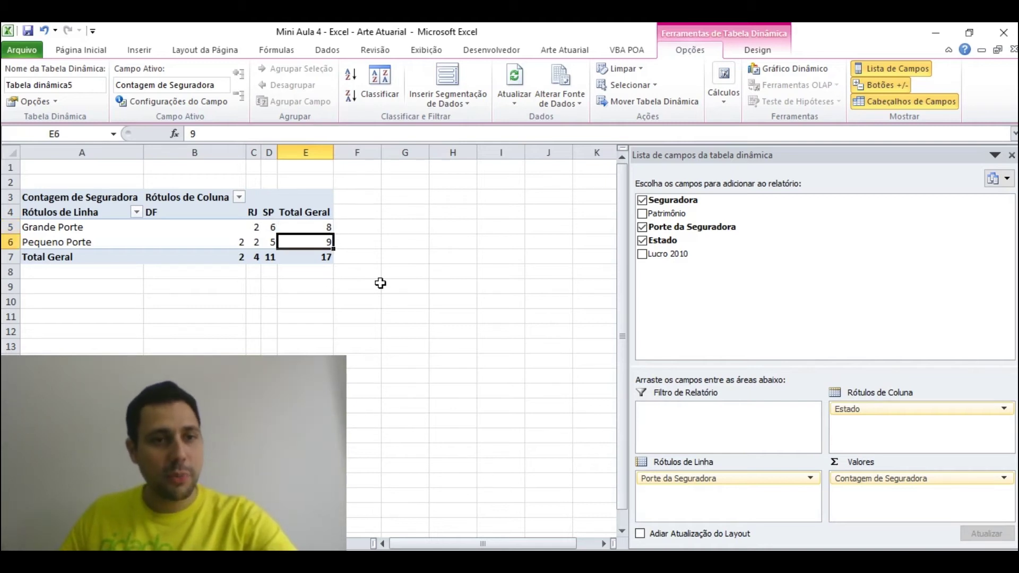
left_click(213, 259)
left_click(255, 260)
left_click(270, 258)
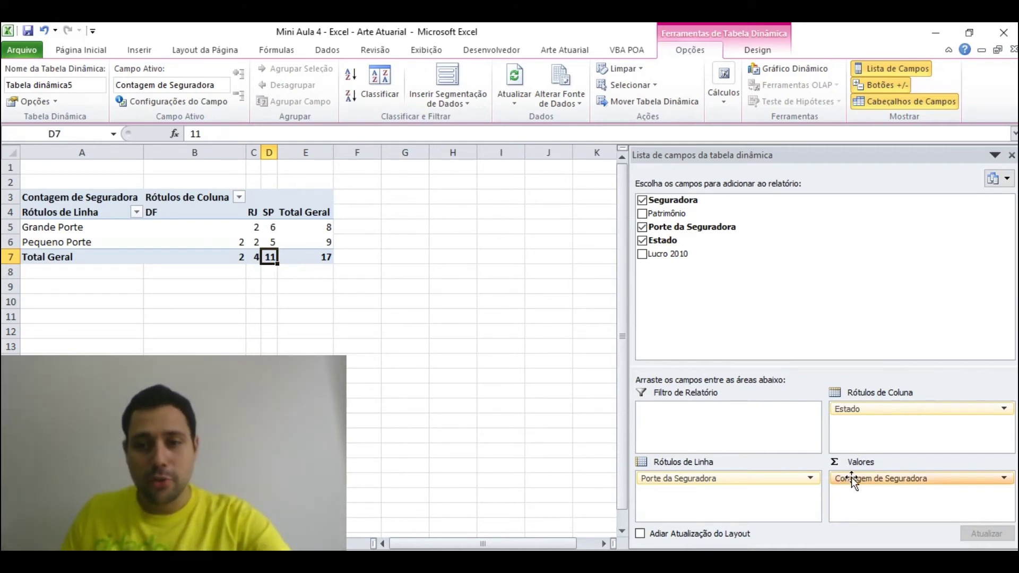
Step: Replace the Seguradora count in the pivot table's values with the sum of Lucro 2010
left_click_drag(912, 485, 797, 312)
left_click_drag(680, 256, 875, 494)
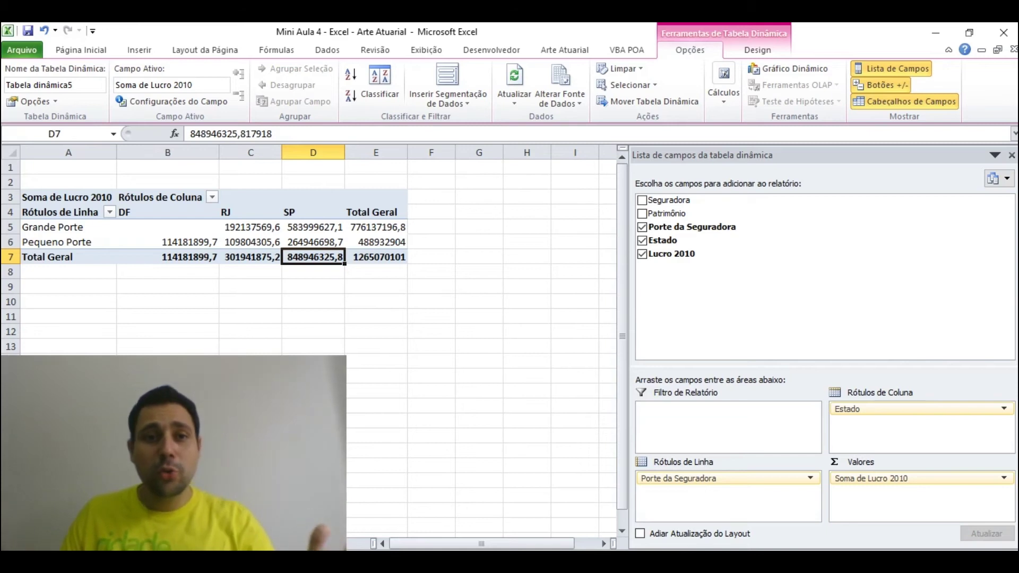
left_click(305, 227)
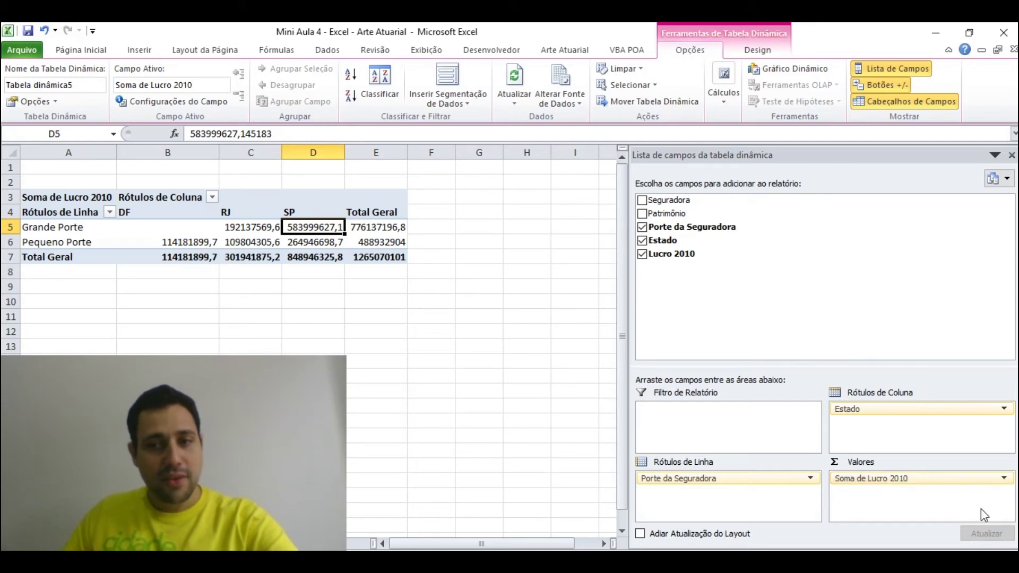
Step: Summarize the Lucro 2010 value field by average (Média)
left_click(1005, 479)
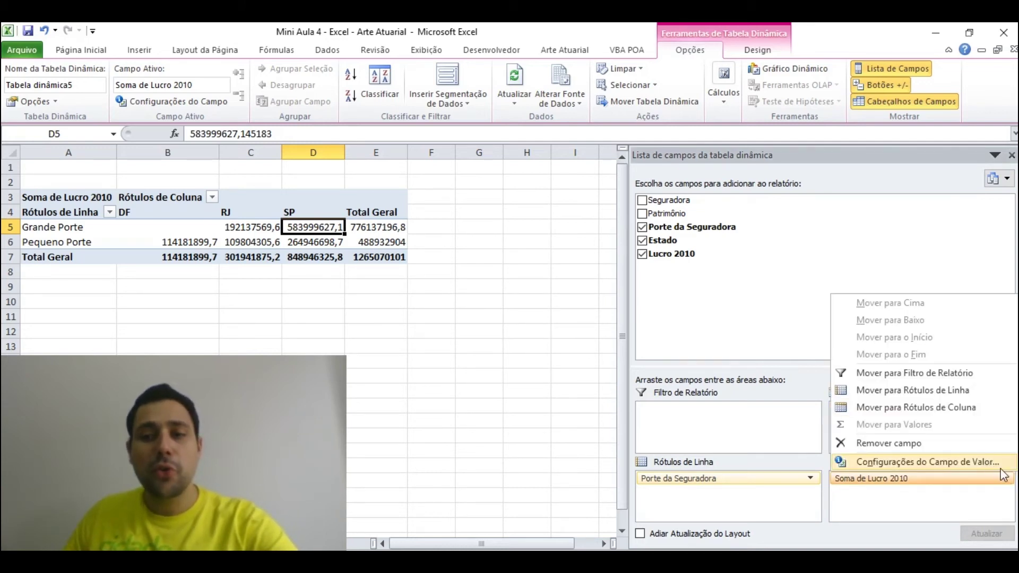
left_click(993, 464)
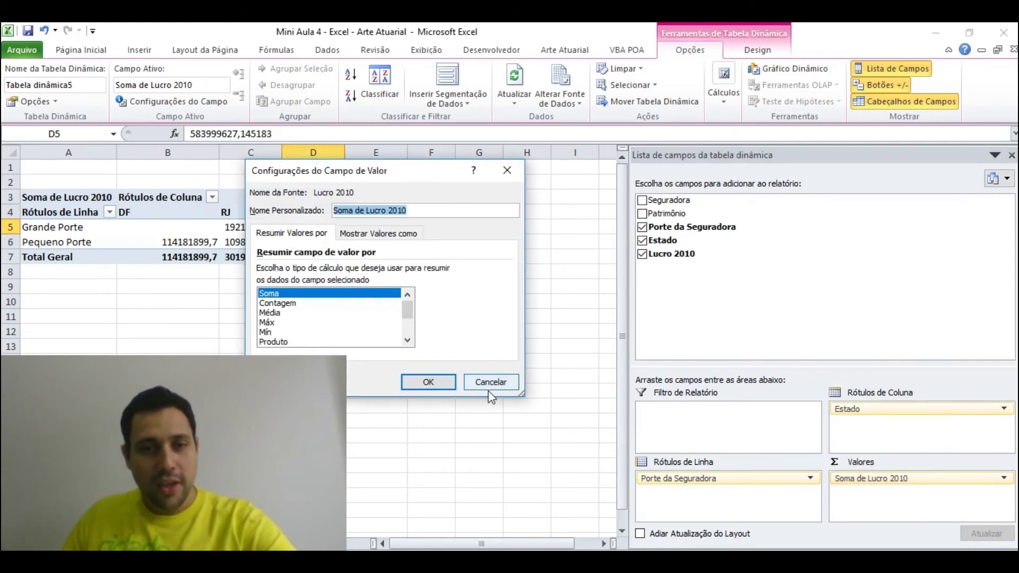
left_click(281, 313)
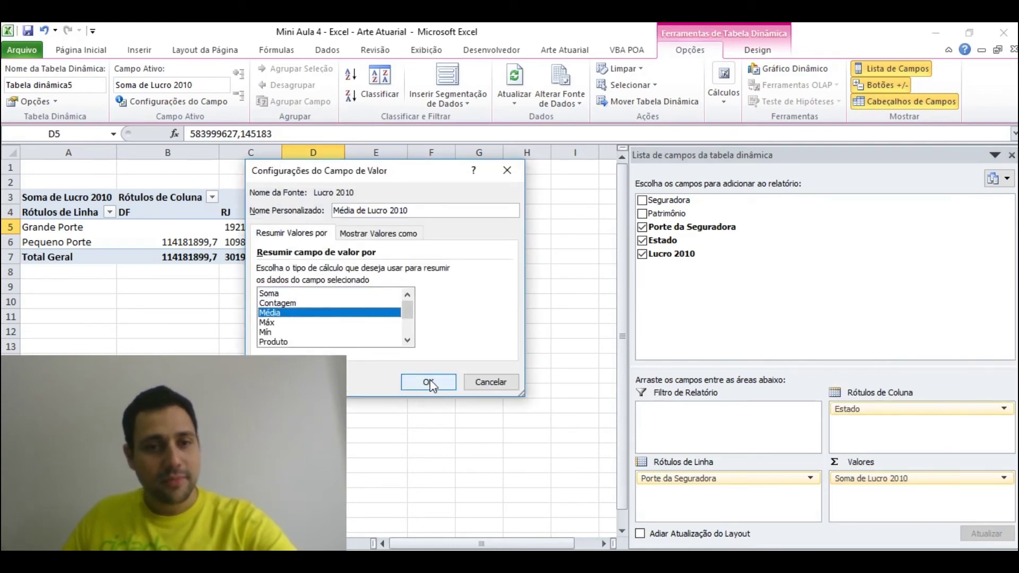
left_click(429, 382)
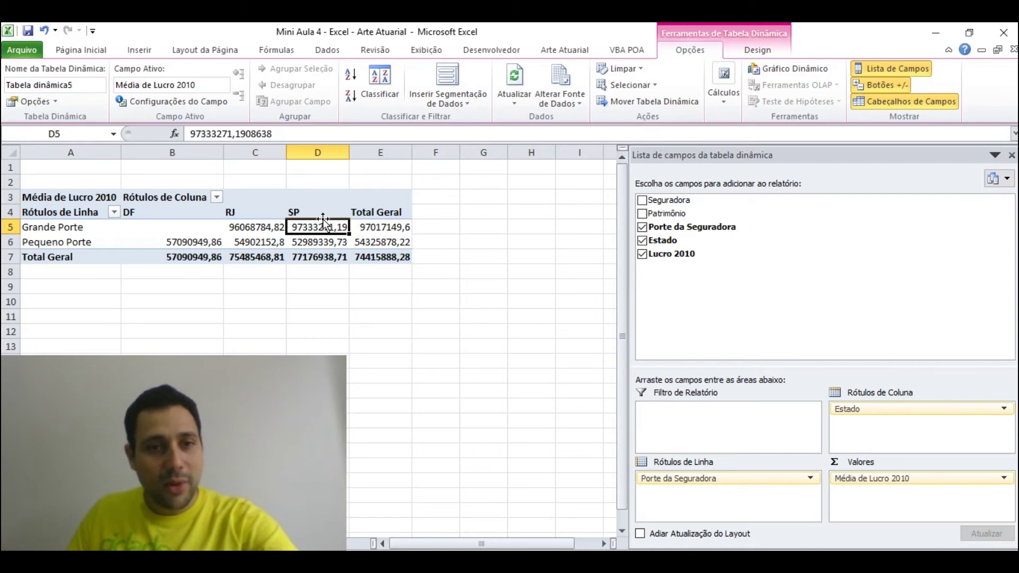
Step: Review the other summary functions for the Lucro 2010 value field and set it back to sum (Soma)
left_click(1003, 479)
left_click(993, 464)
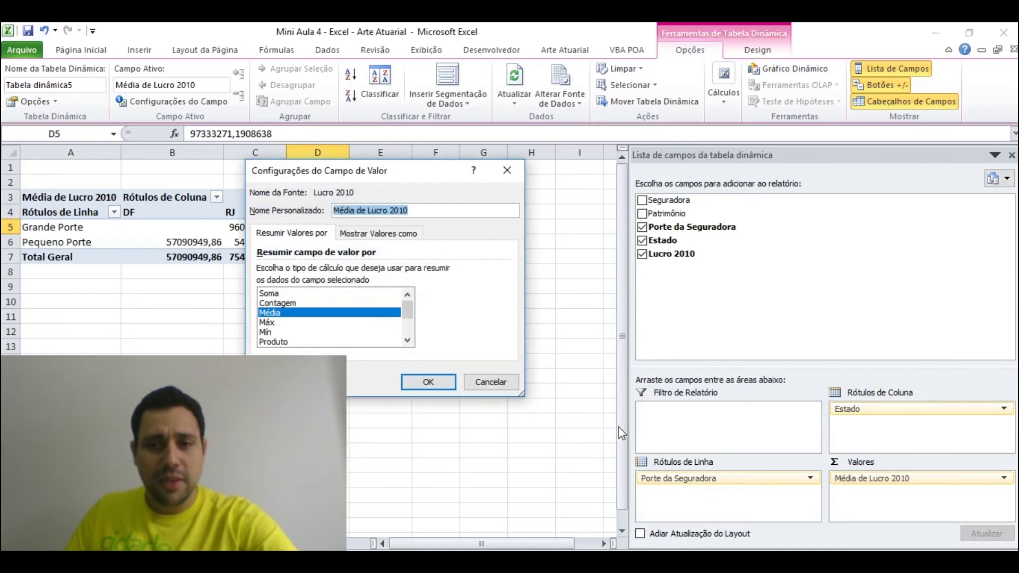
left_click(282, 323)
left_click_drag(410, 312, 414, 335)
left_click(335, 333)
left_click(334, 315)
left_click_drag(409, 326, 409, 295)
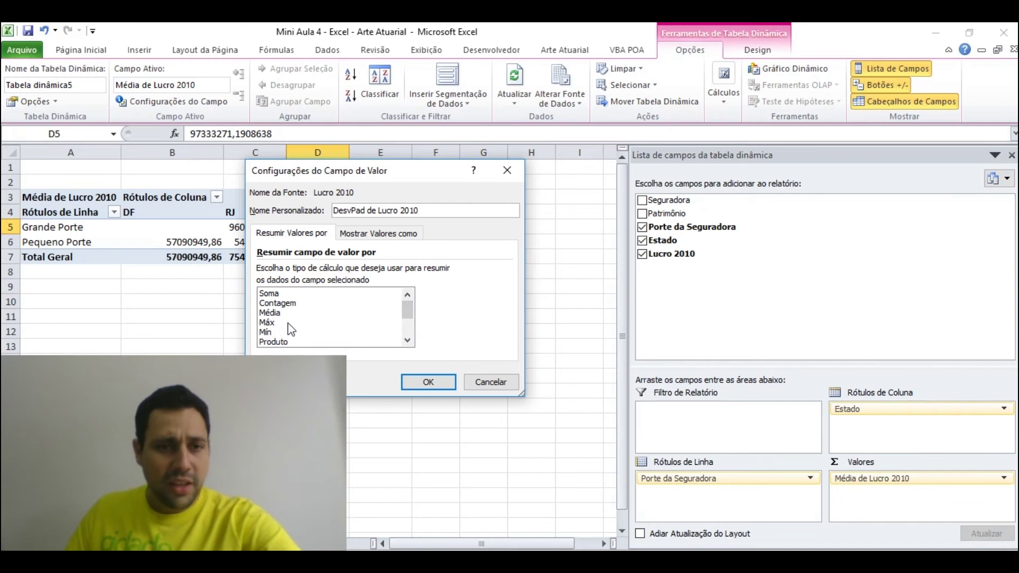
left_click(286, 296)
left_click(430, 382)
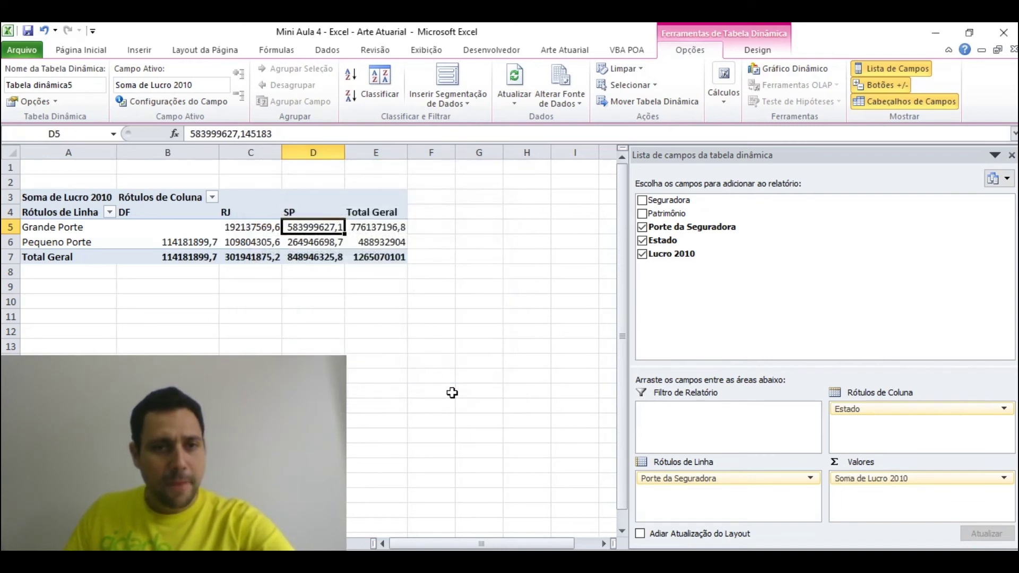
left_click(468, 392)
left_click(211, 242)
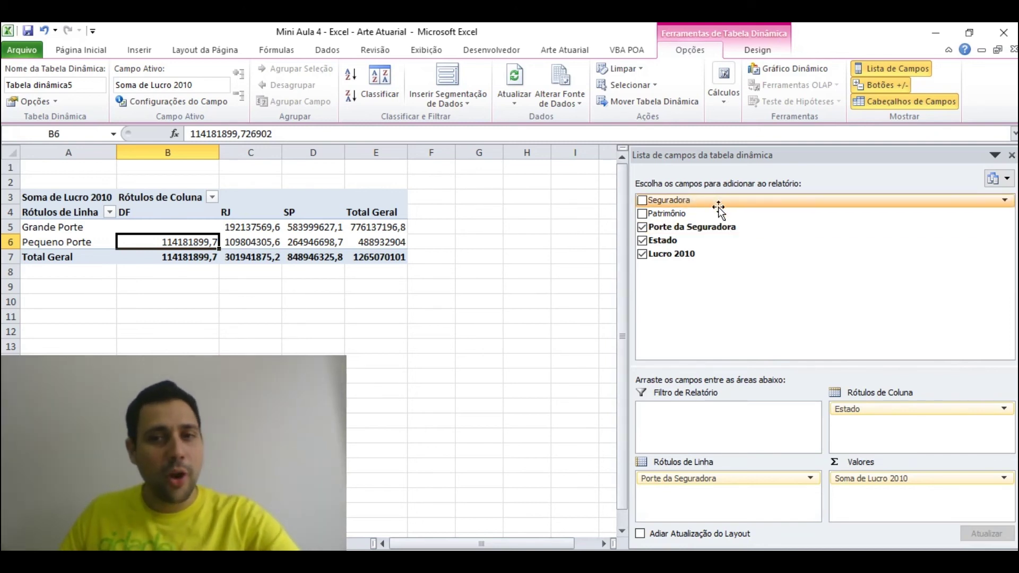
Step: Add Seguradora as a report filter of the pivot table
left_click_drag(703, 202, 696, 427)
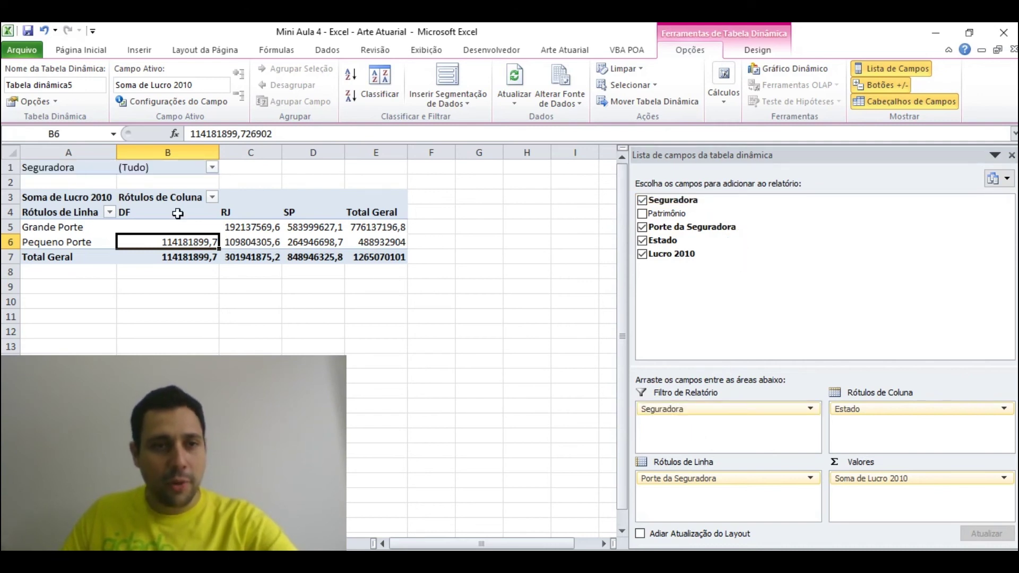
left_click(21, 167)
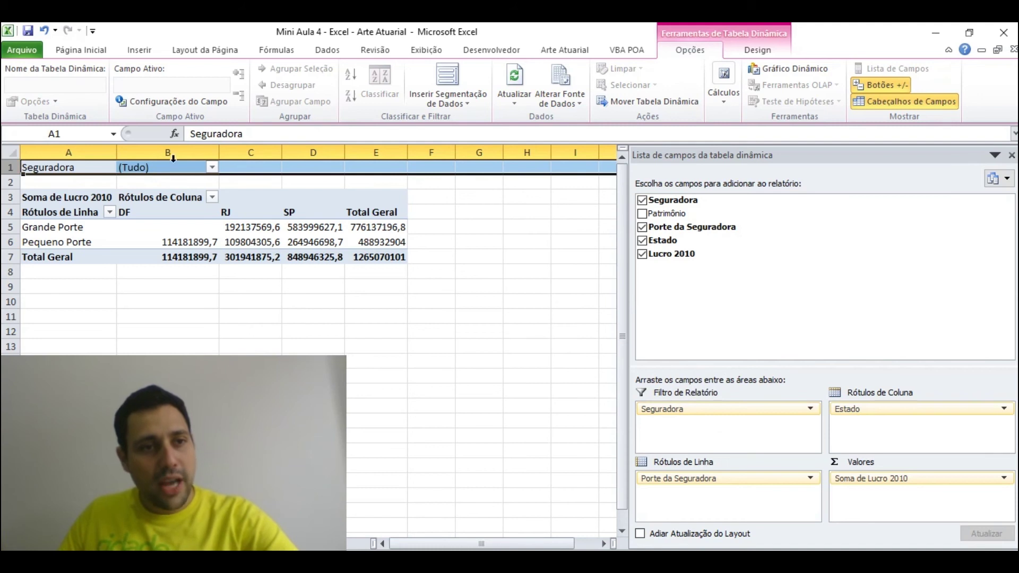
left_click(61, 169)
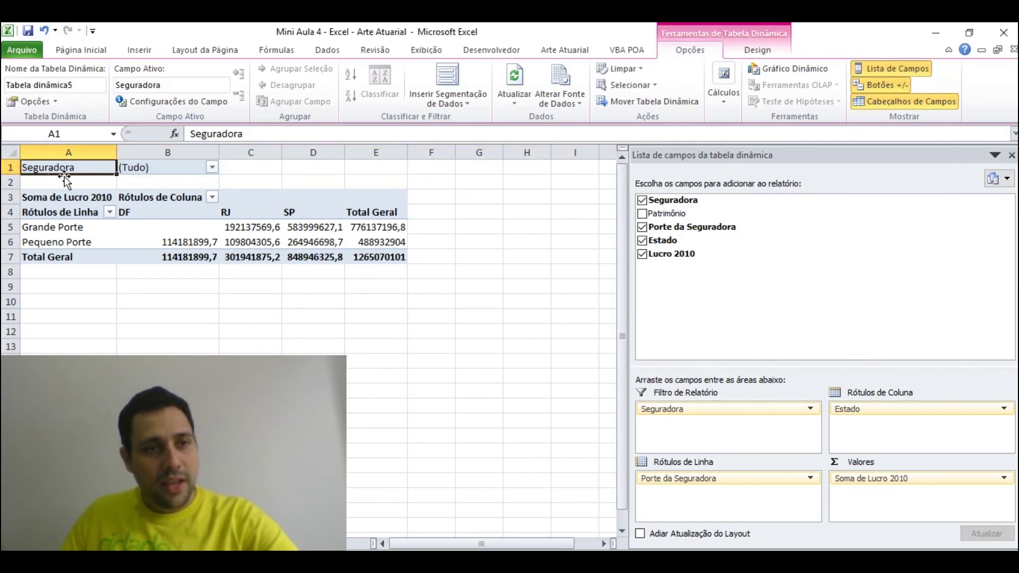
Step: Allow multiple items in the Seguradora report filter and exclude Liberty Seguros, Mapfre and Porto Seguro
left_click(212, 168)
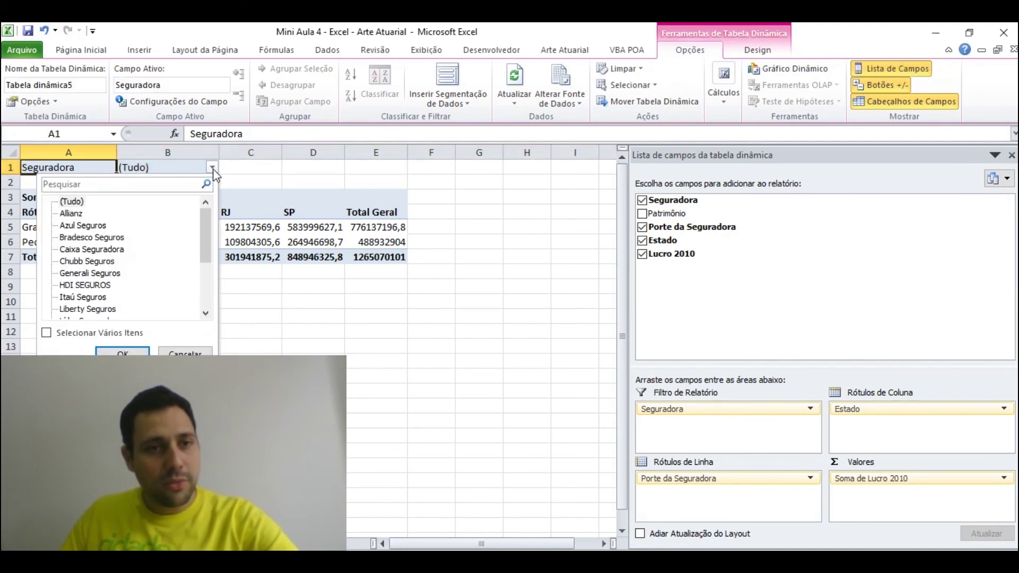
left_click(46, 334)
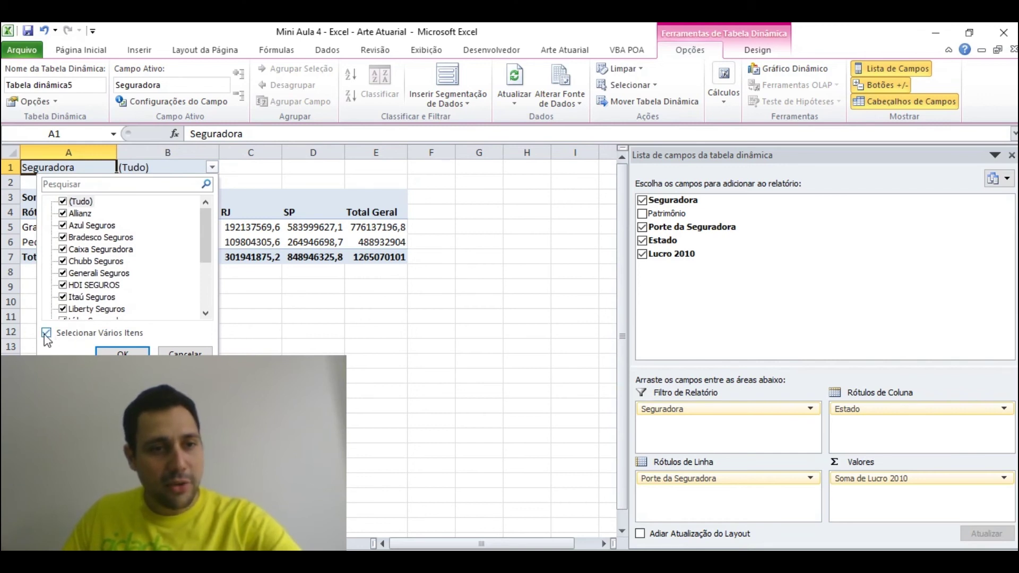
left_click(64, 309)
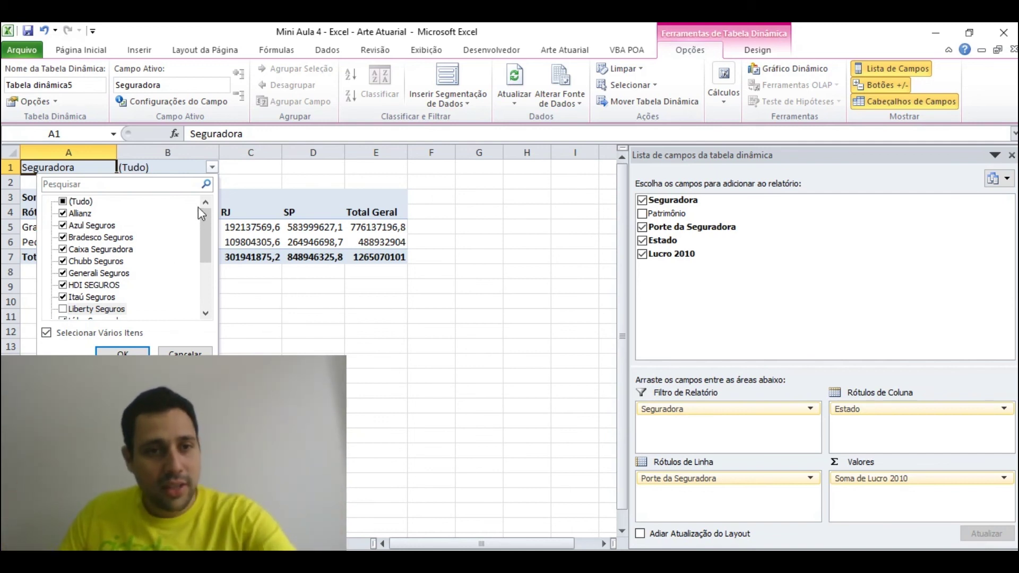
scroll(210, 236, "down", 5)
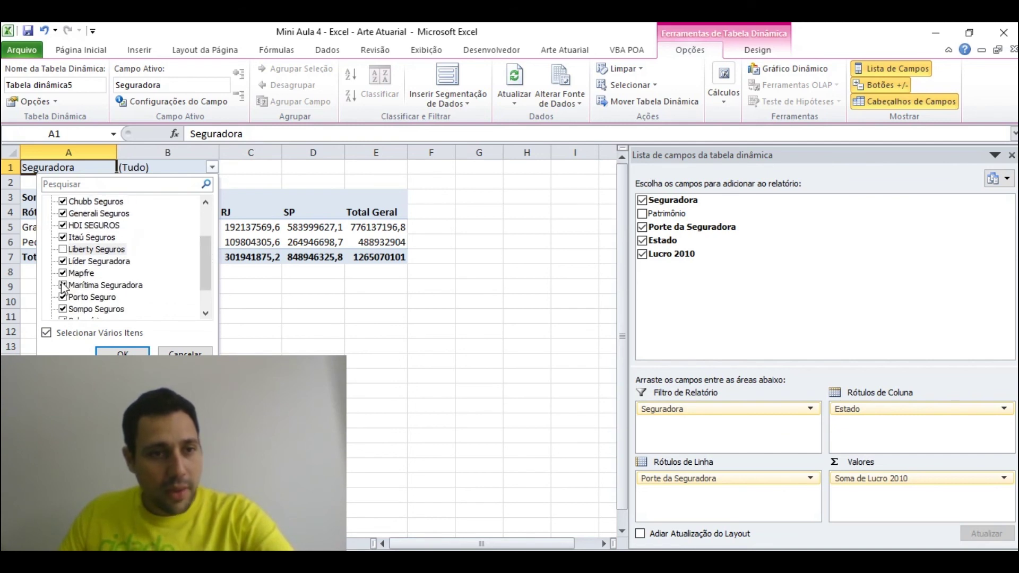
left_click(63, 274)
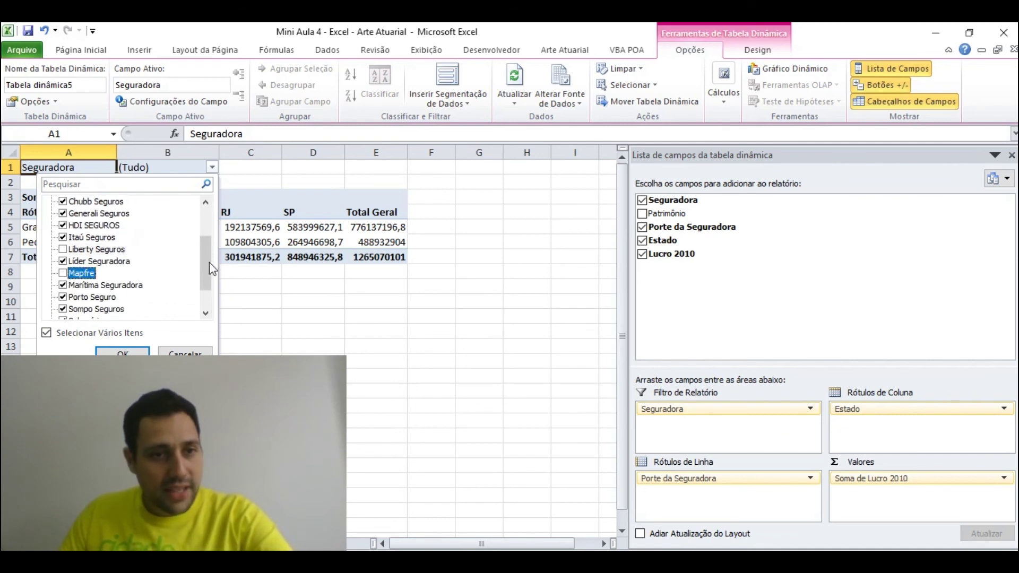
scroll(212, 269, "down", 1)
left_click(63, 262)
left_click(122, 352)
left_click(319, 352)
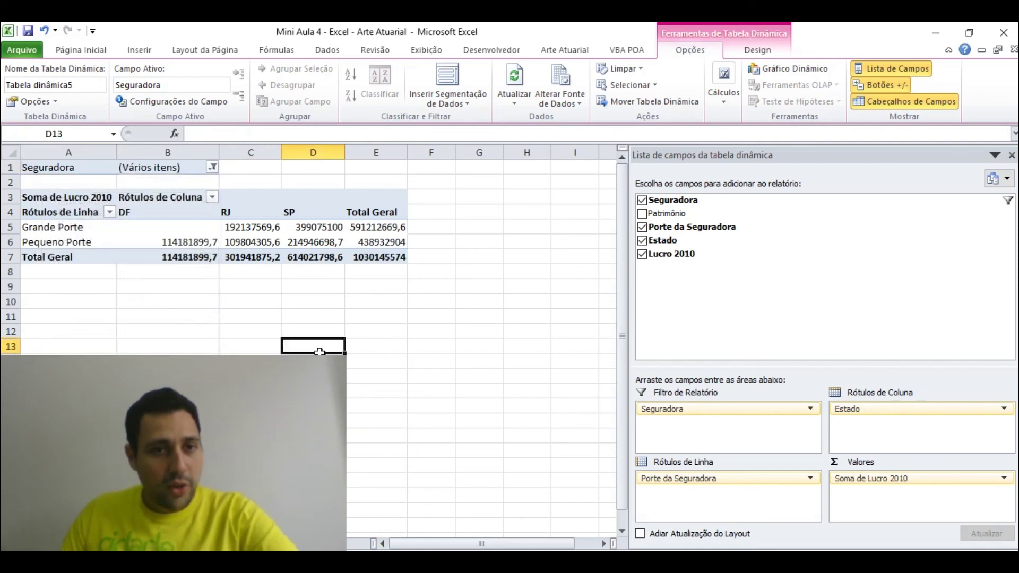
left_click(291, 227)
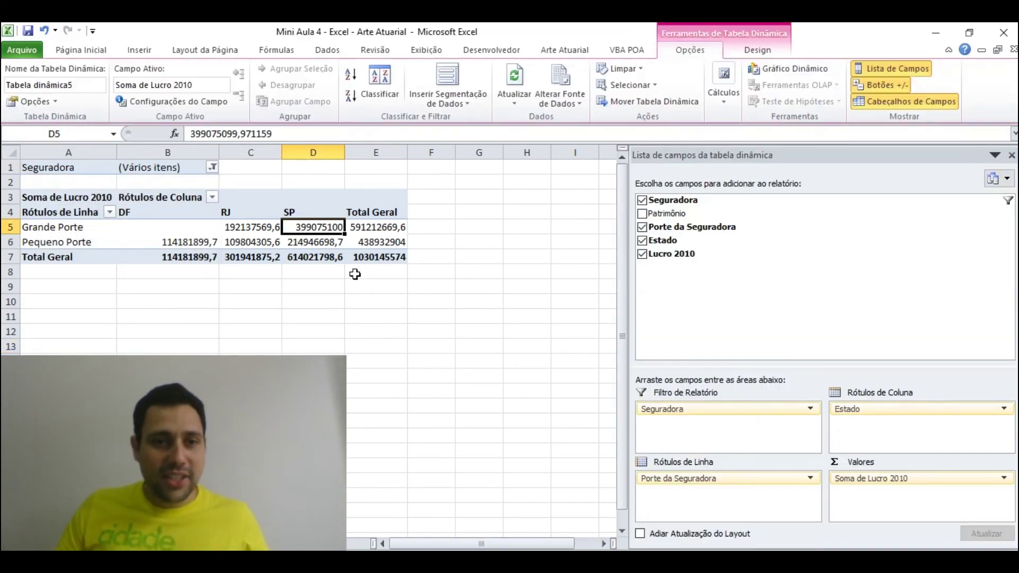